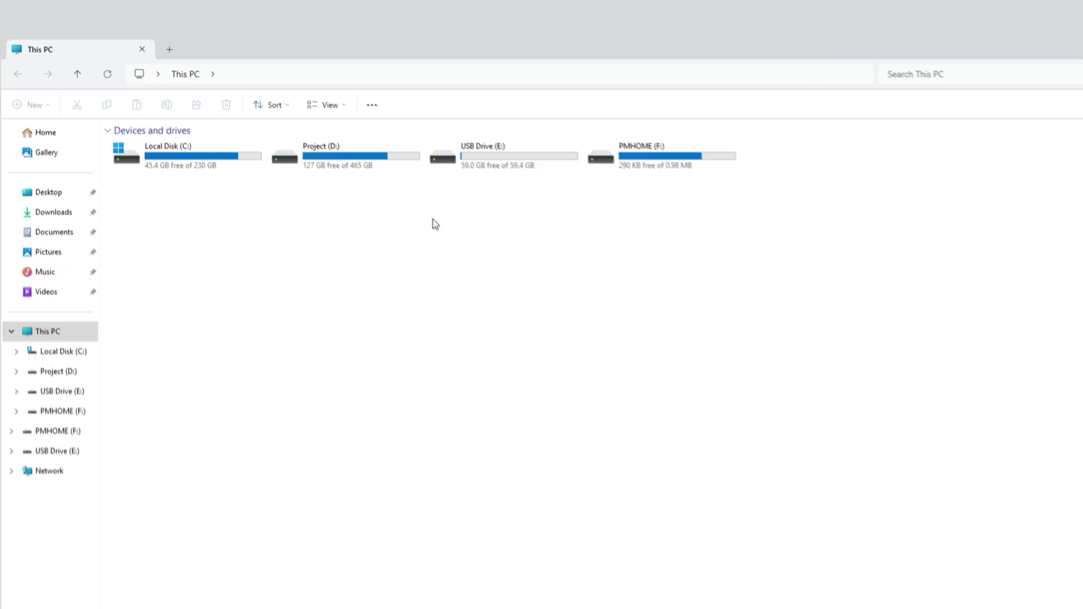
- Browse USB Drive (E:) DCIM and PRIVATE > M4ROOT > CLIP, confirming the folders are empty
double_click(470, 167)
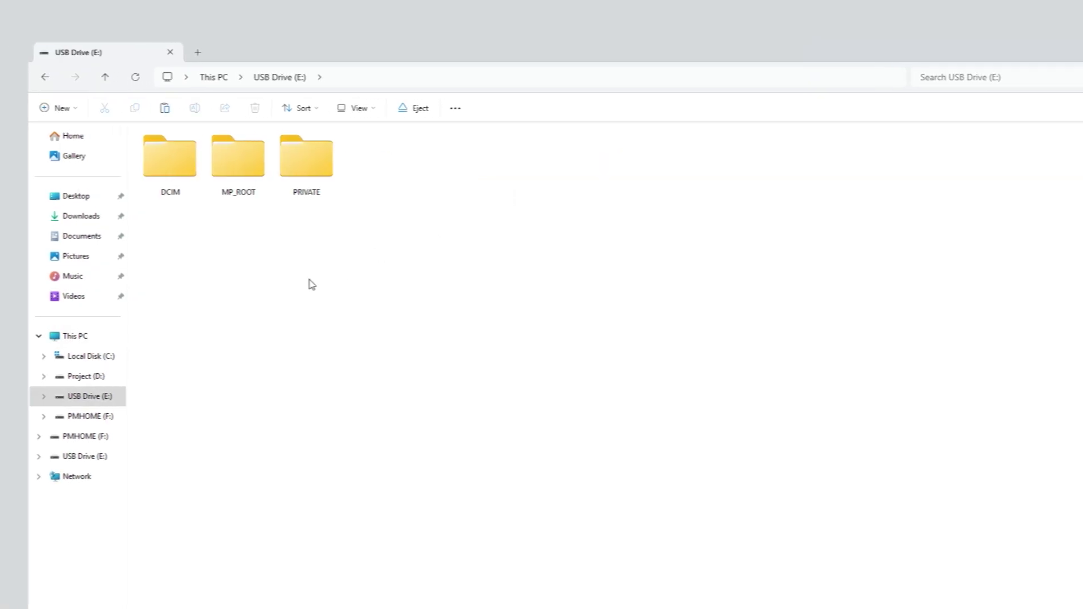
double_click(190, 175)
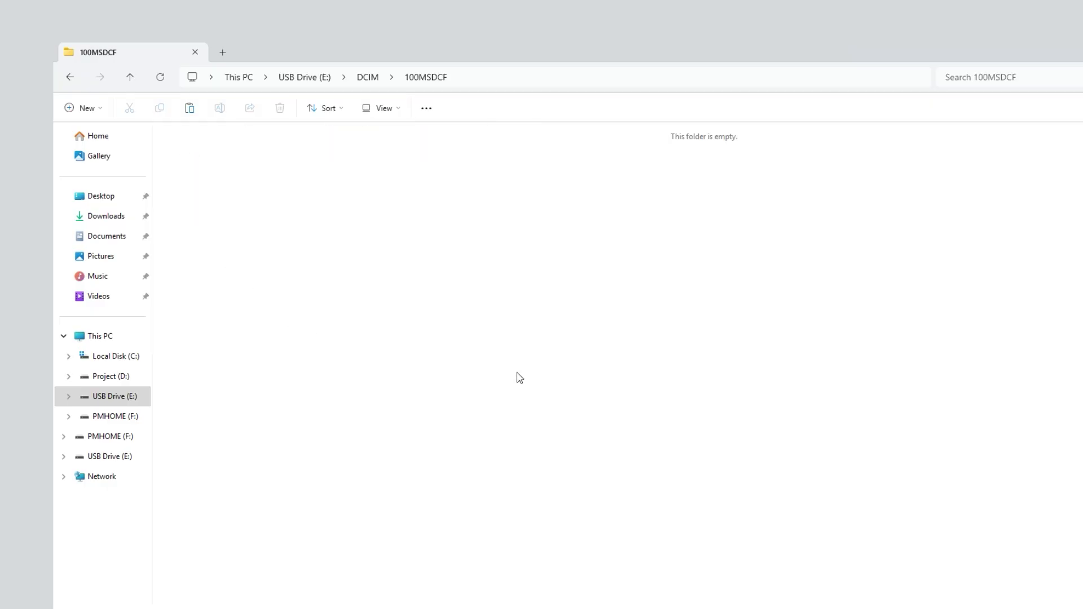
key("alt+Left")
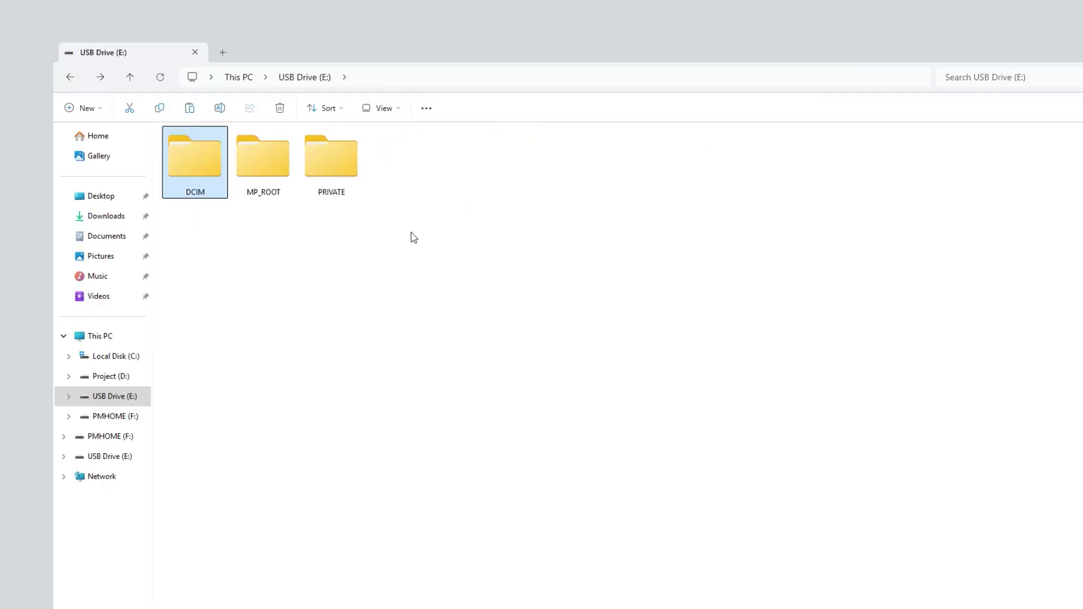
double_click(333, 165)
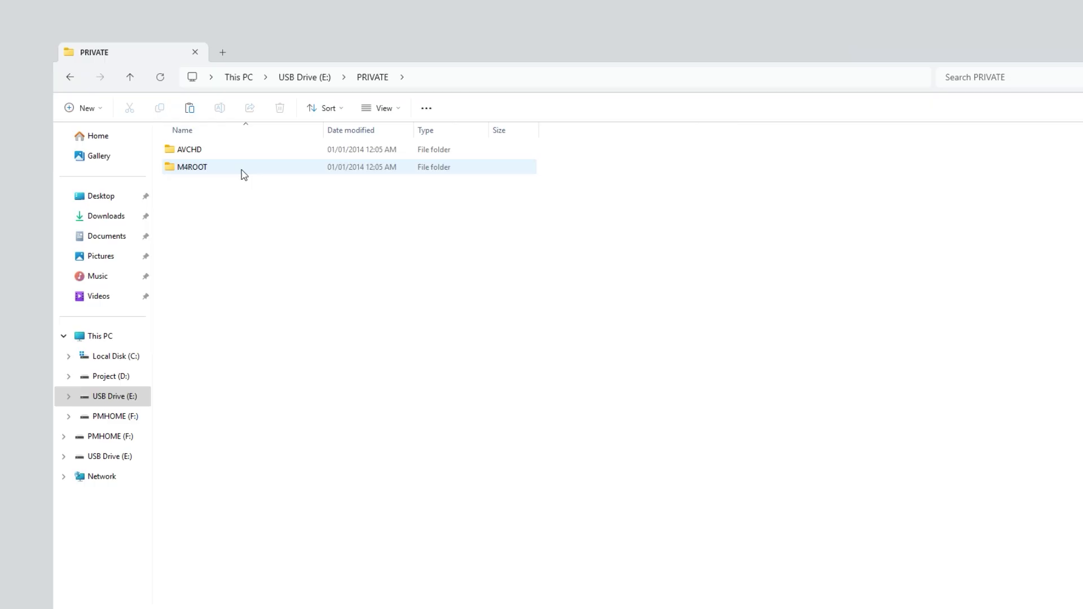
double_click(241, 170)
double_click(226, 150)
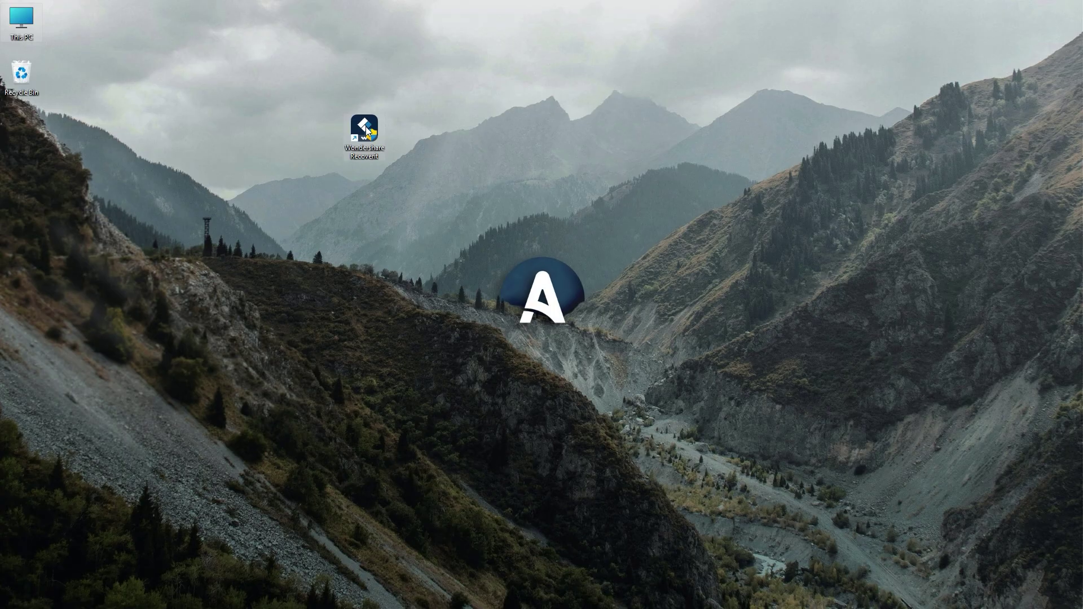
- Launch Wondershare Recoverit and choose USB Drive (E:) under External Drives as the recovery location
double_click(364, 129)
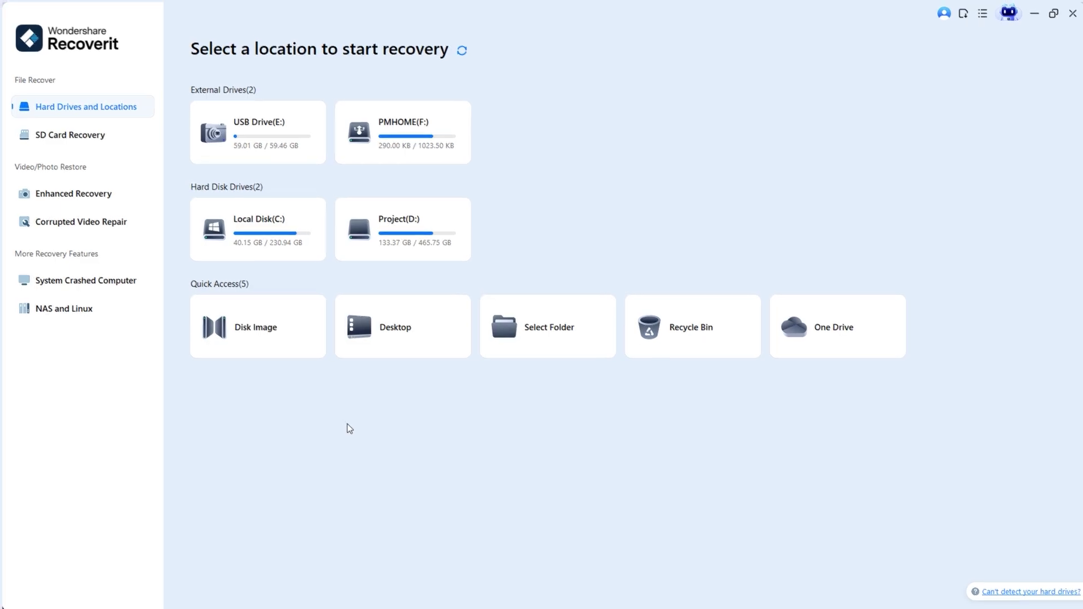
mouse_move(345, 164)
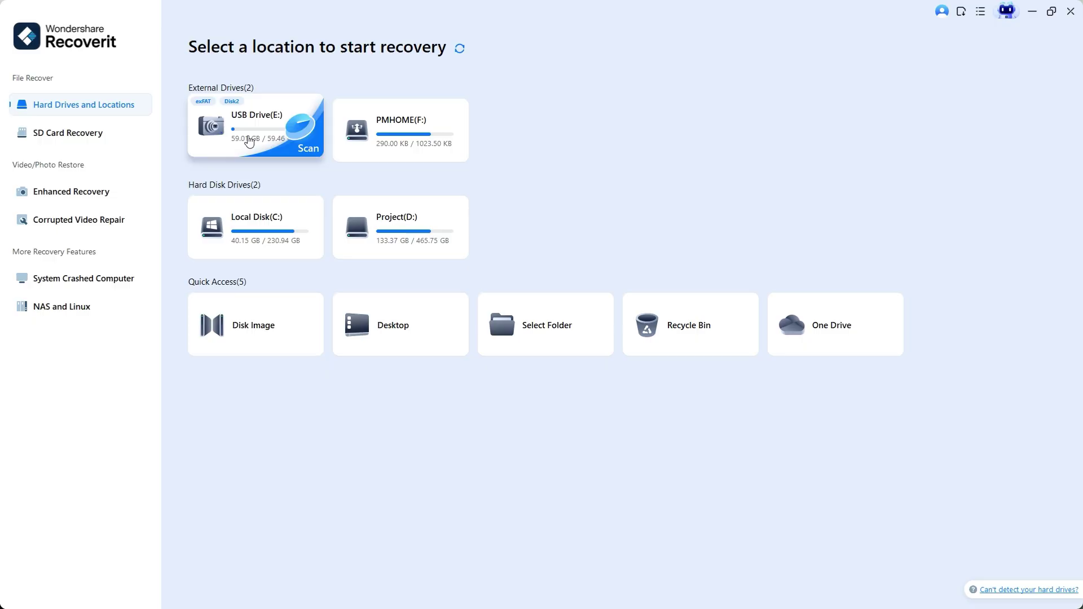
left_click(248, 141)
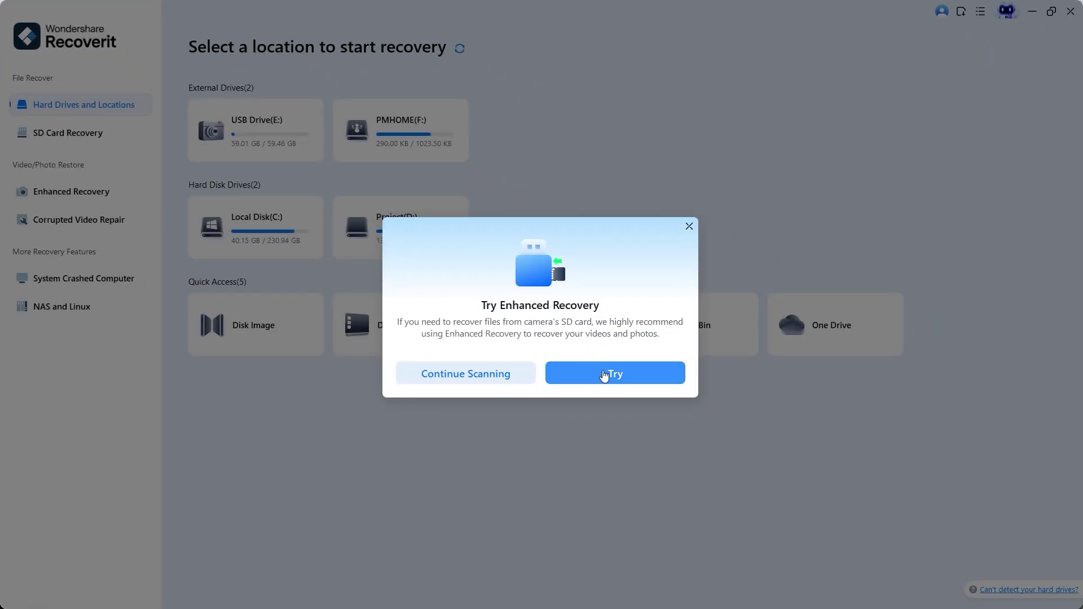
- Accept the Try Enhanced Recovery prompt to run an Enhanced Recovery scan of USB Drive (E:)
left_click(604, 376)
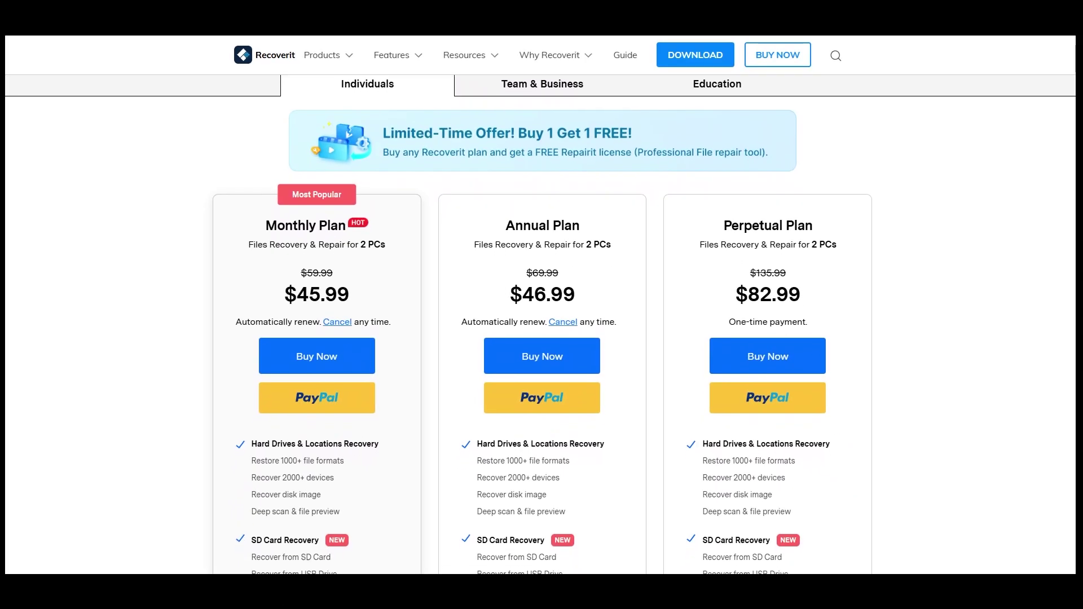
- Scroll through the Recoverit Monthly, Annual and Perpetual pricing and product home page
scroll(541, 318, "down", 1)
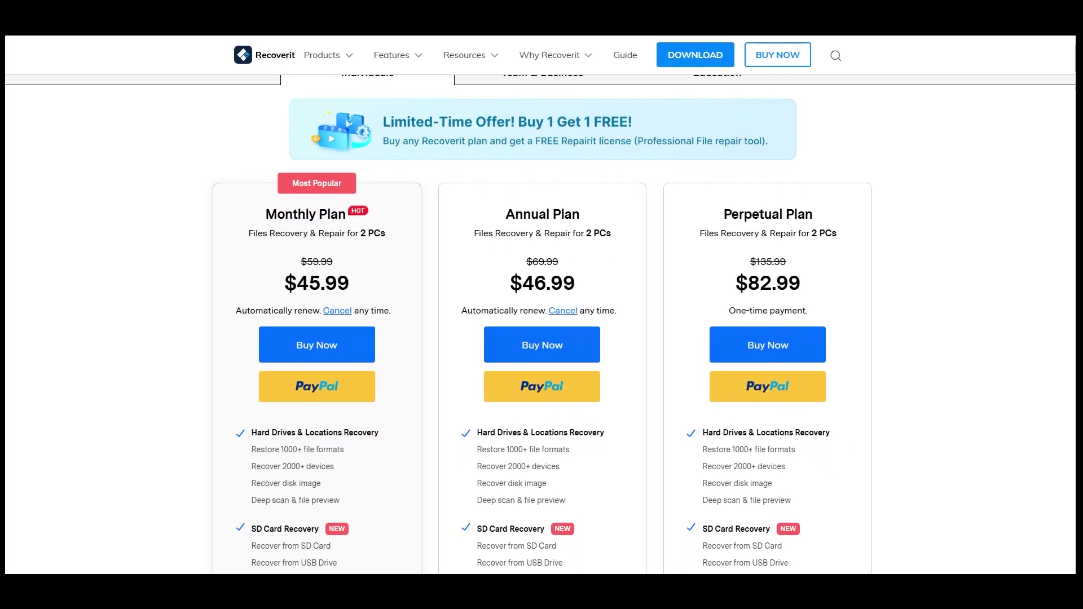
scroll(543, 320, "down", 1)
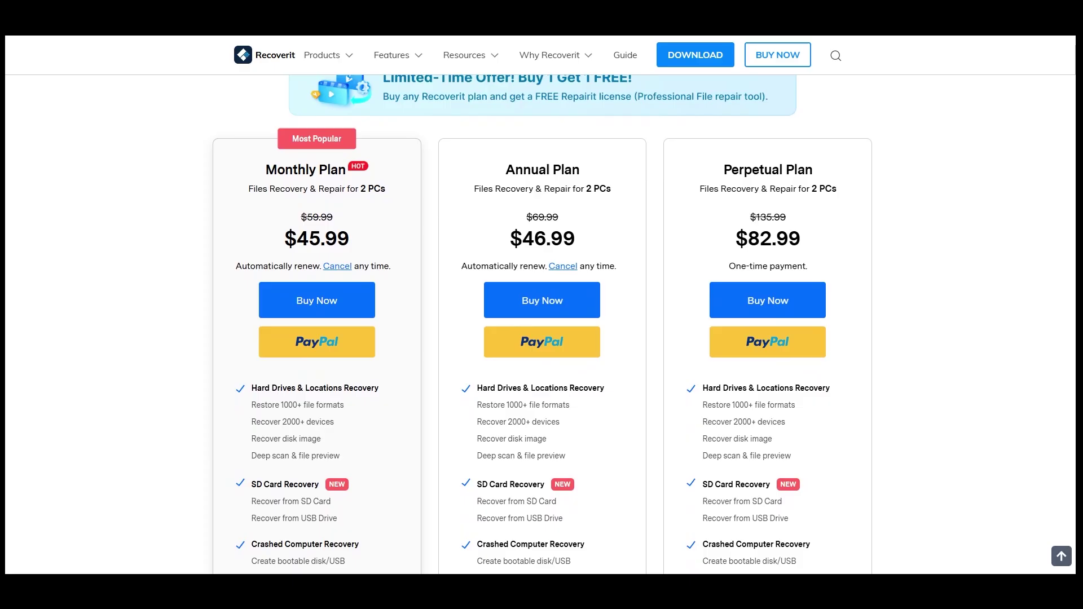
scroll(542, 320, "down", 1)
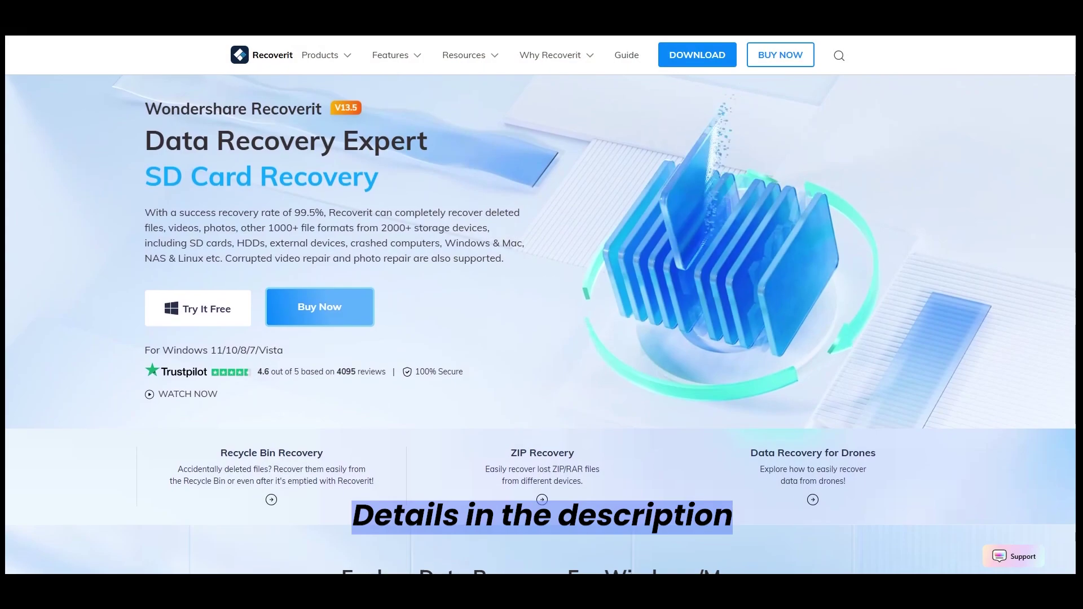
scroll(542, 304, "down", 1)
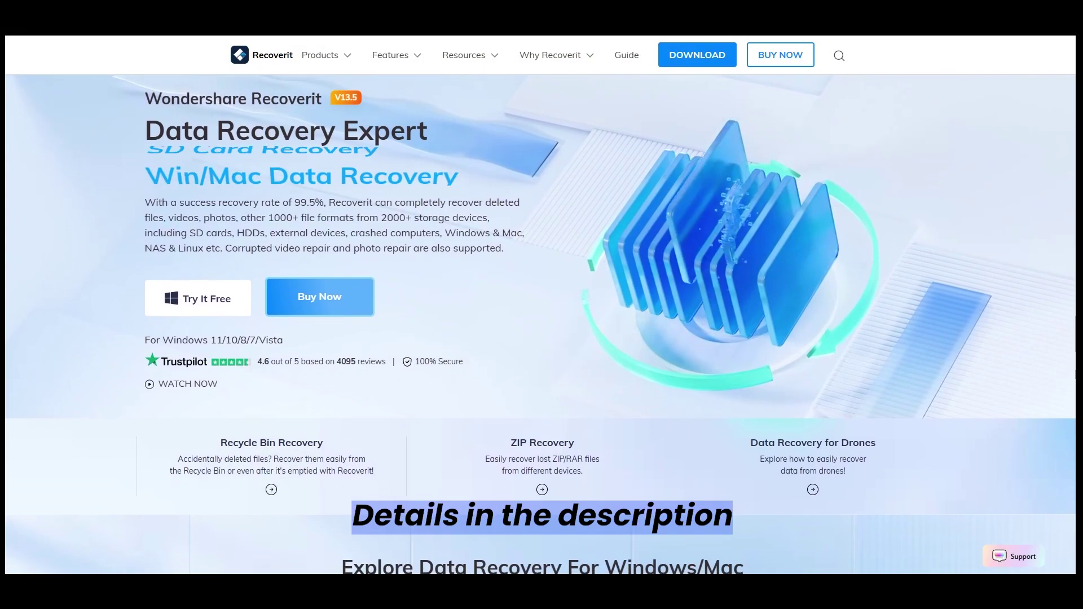
scroll(541, 305, "down", 1)
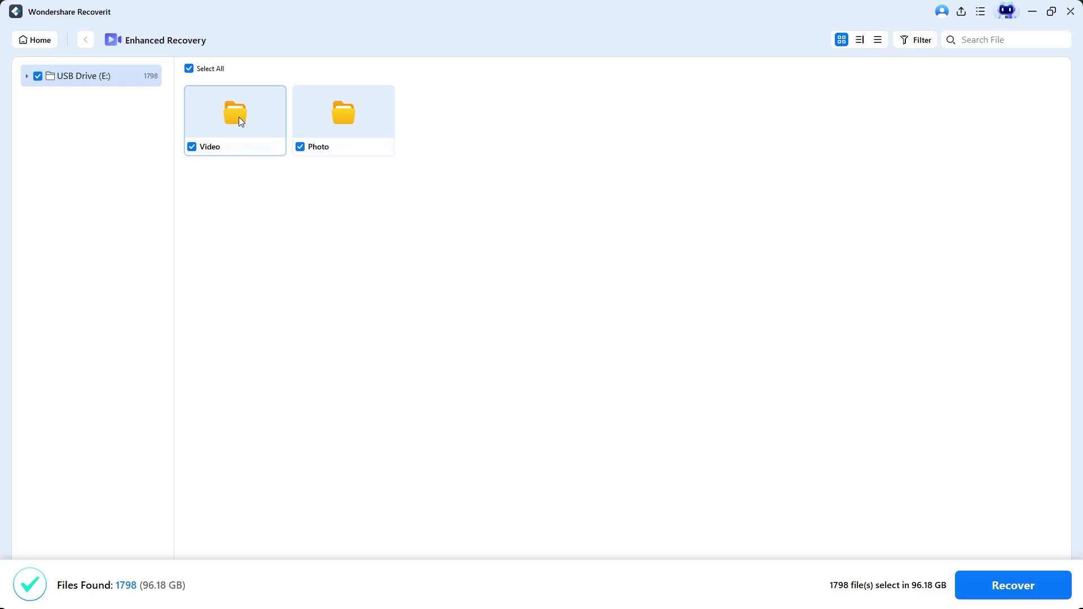
- Open Video > mp4 in the scan results and preview clips 20866662400.mp4 and 21047017472.mp4
double_click(239, 116)
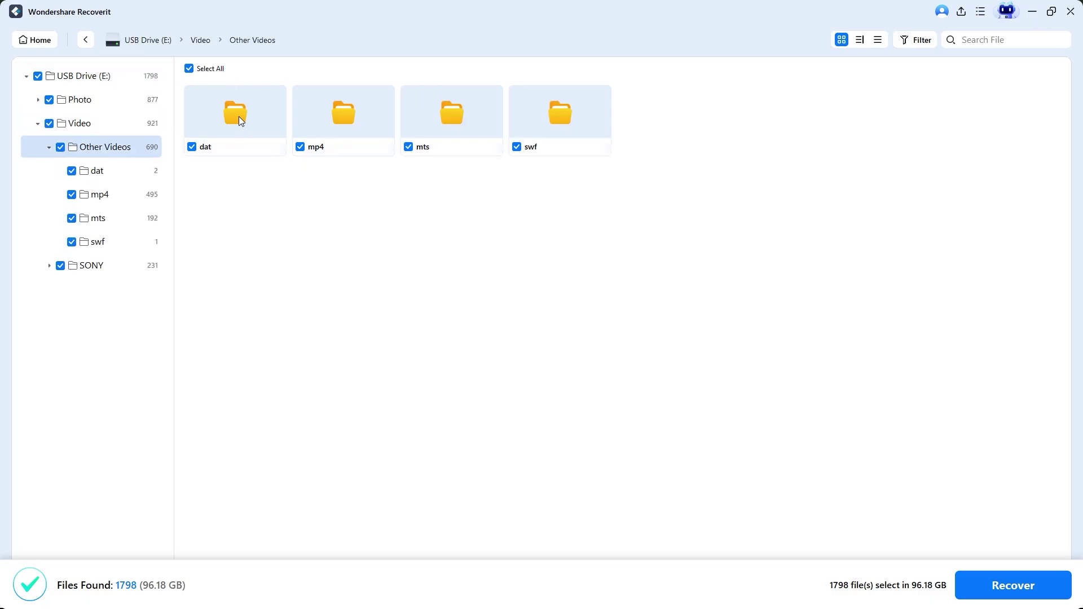
double_click(328, 110)
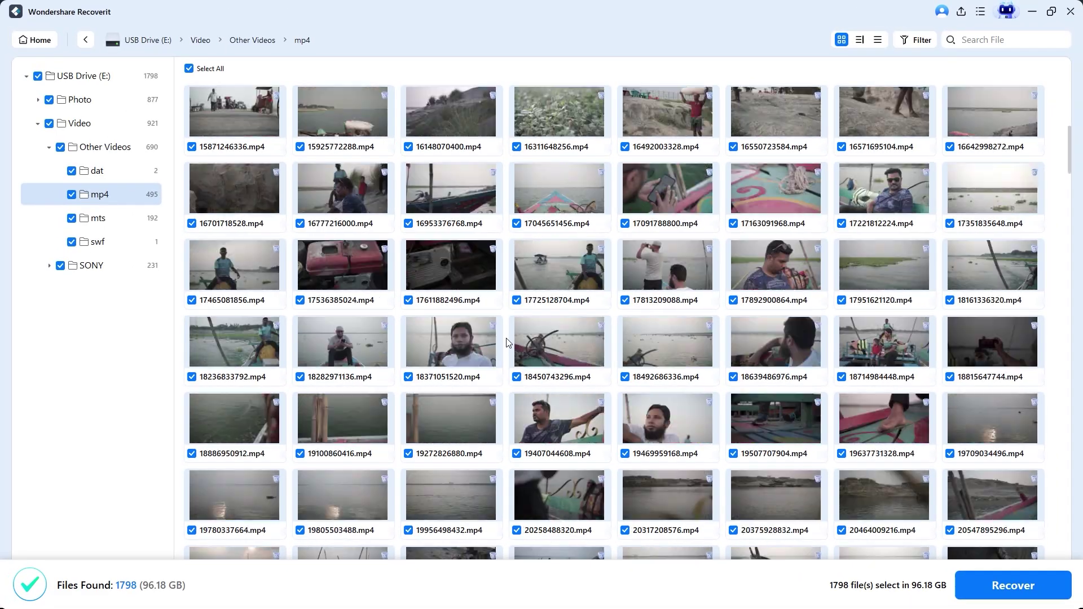
scroll(417, 320, "up", 1)
right_click(235, 338)
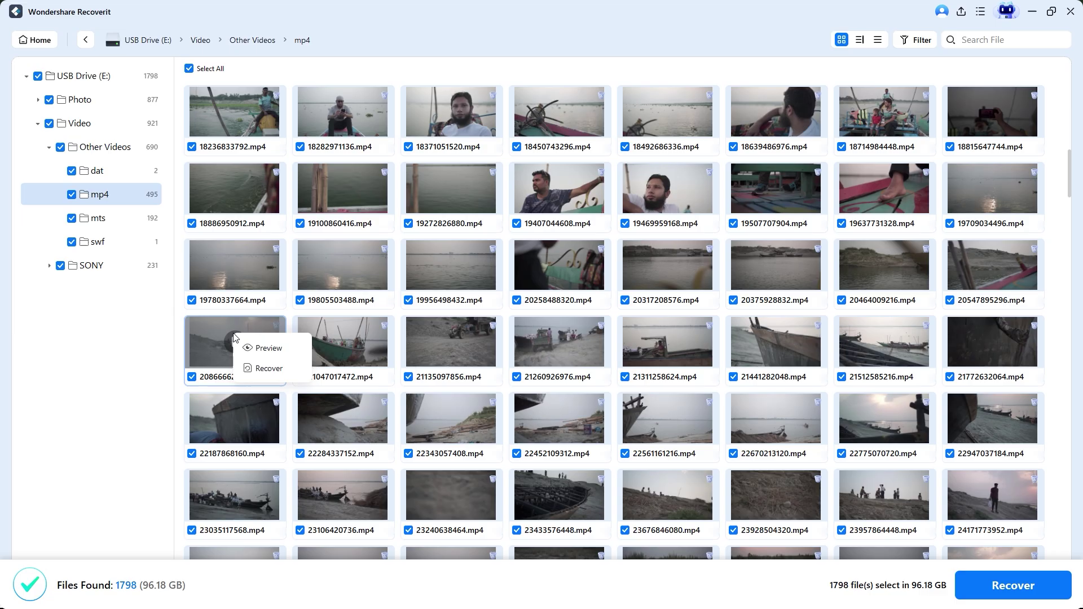
left_click(269, 344)
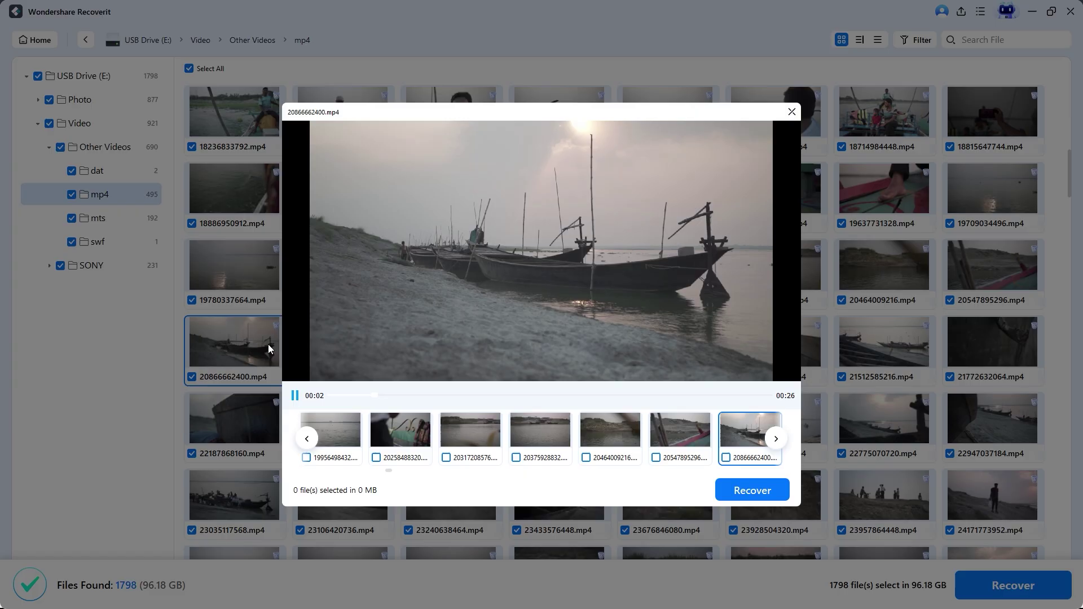
left_click(786, 441)
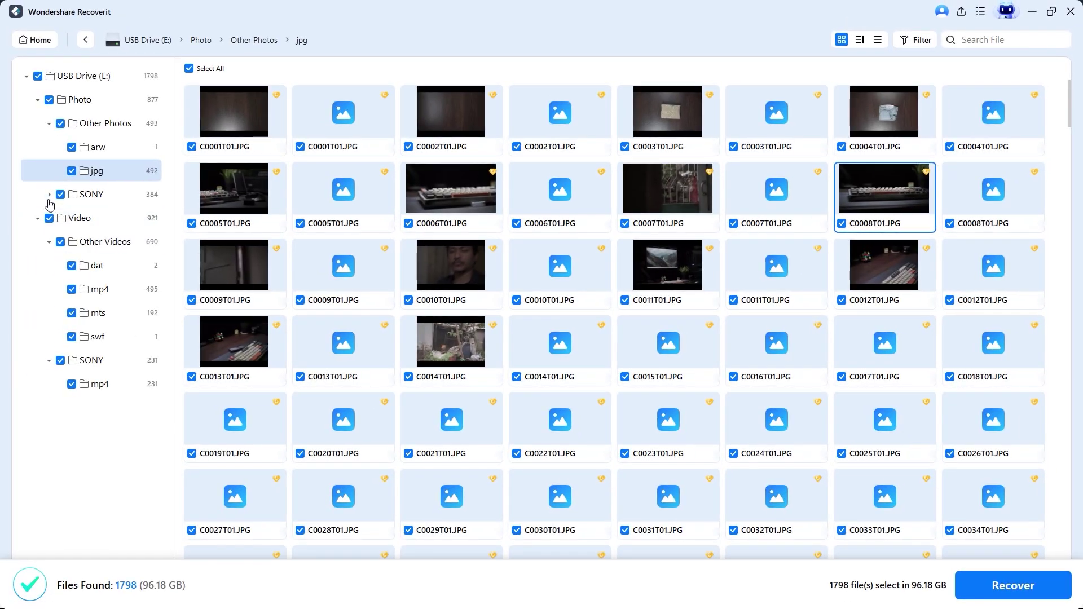
- Expand Photo > SONY > arw and preview the raw photo ILCE-6000 (237).arw
left_click(49, 194)
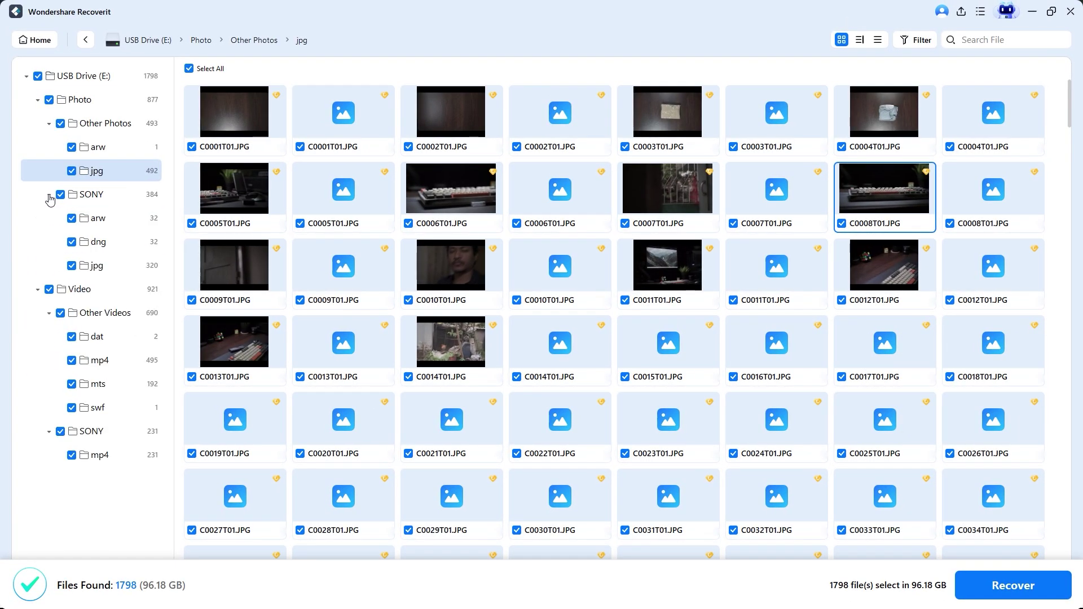
left_click(96, 220)
mouse_move(711, 202)
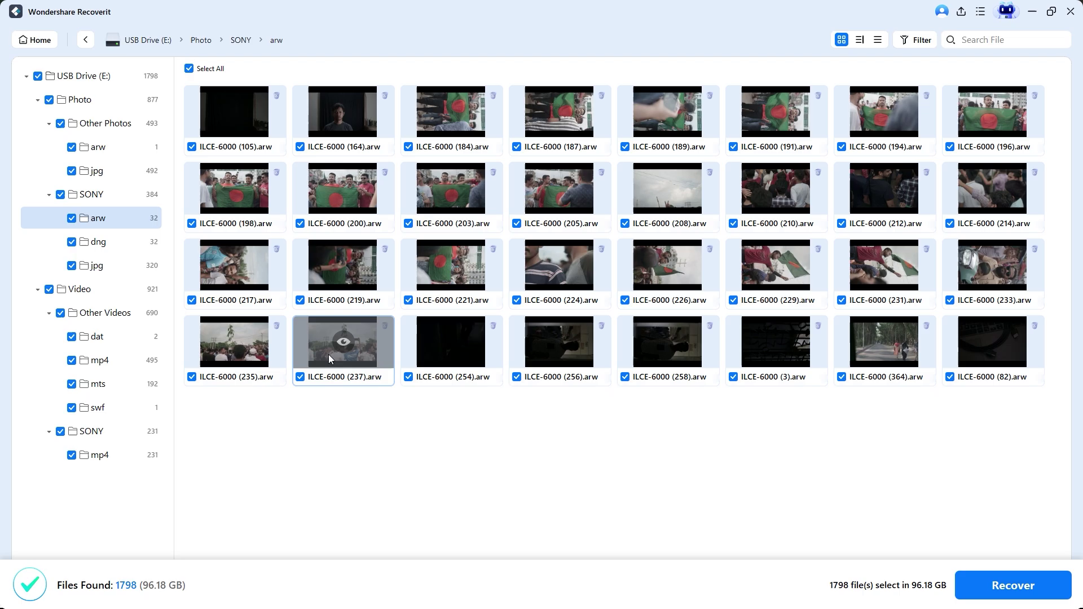
right_click(321, 339)
left_click(357, 351)
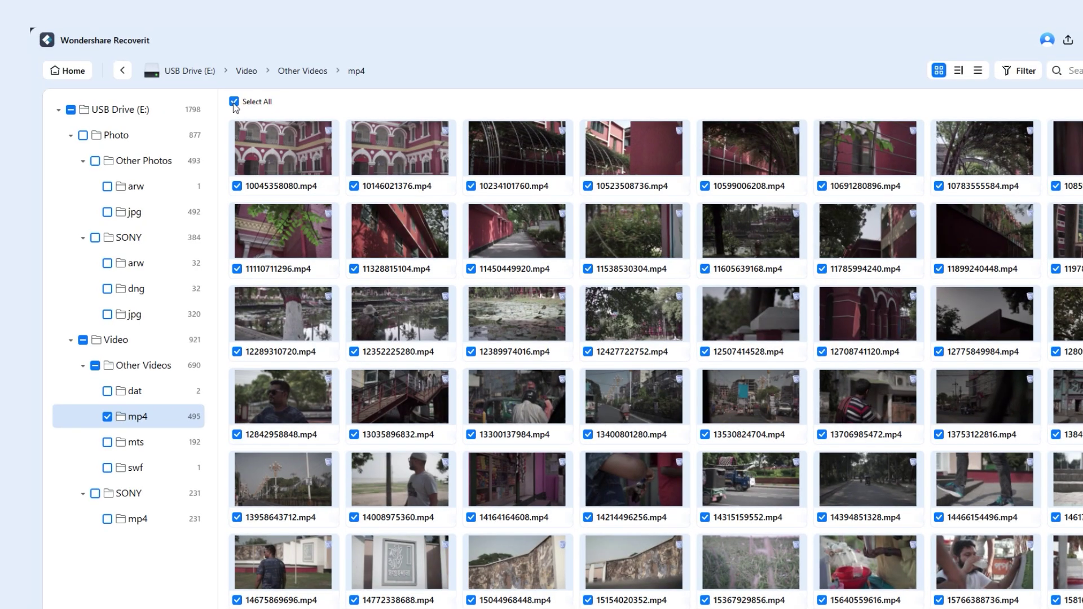
- Clear Select All, tick 11450449920.mp4 and 13400801280.mp4, and recover the three chosen clips
left_click(234, 103)
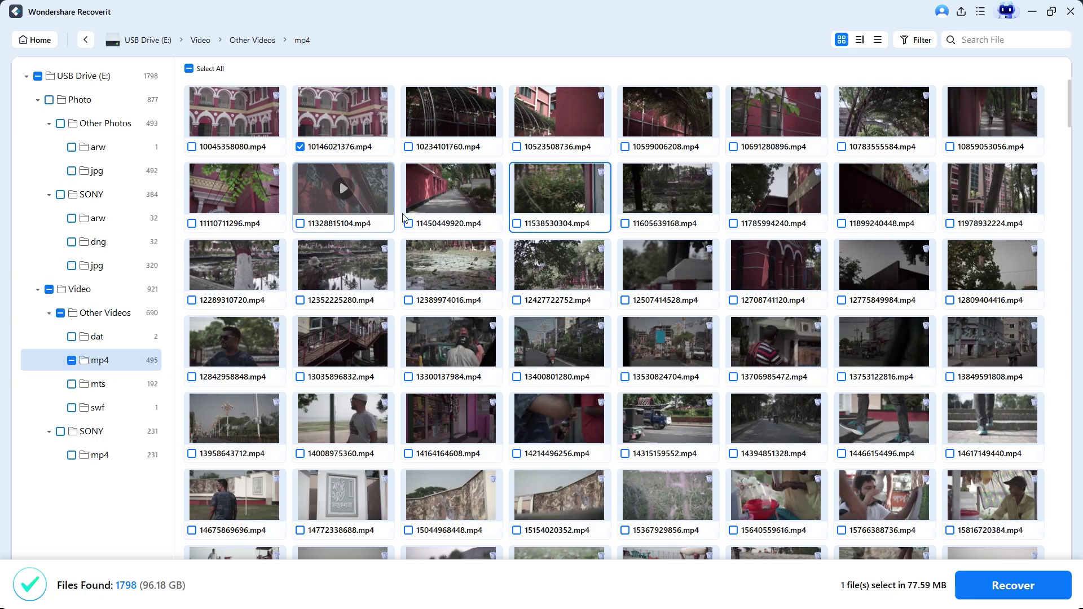
left_click(409, 223)
left_click(517, 377)
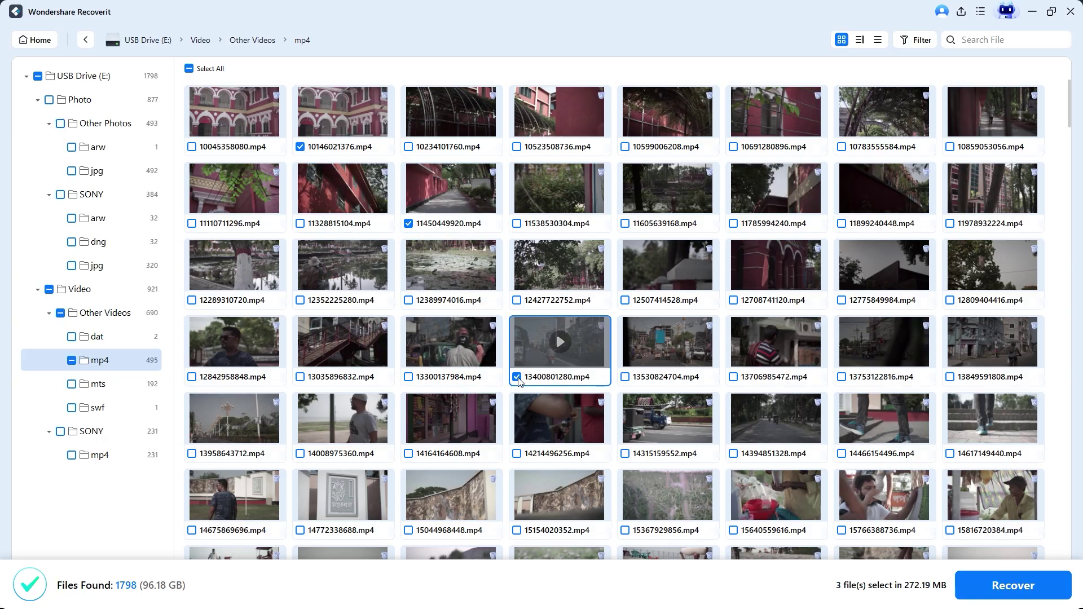
left_click(997, 586)
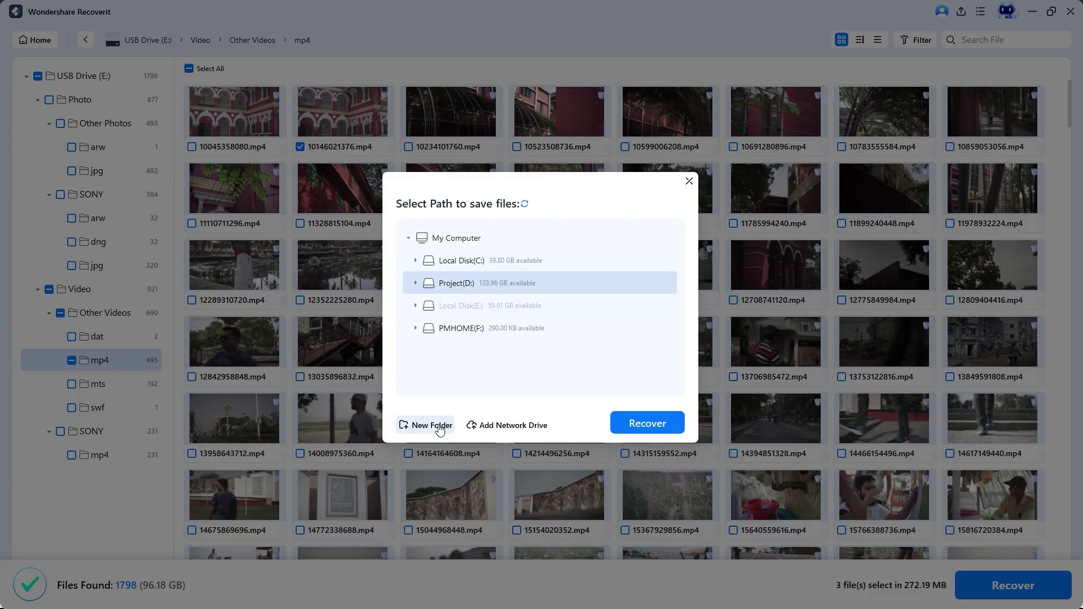
- Make a new folder named Recover on Project(D:) and save the three clips there
left_click(439, 426)
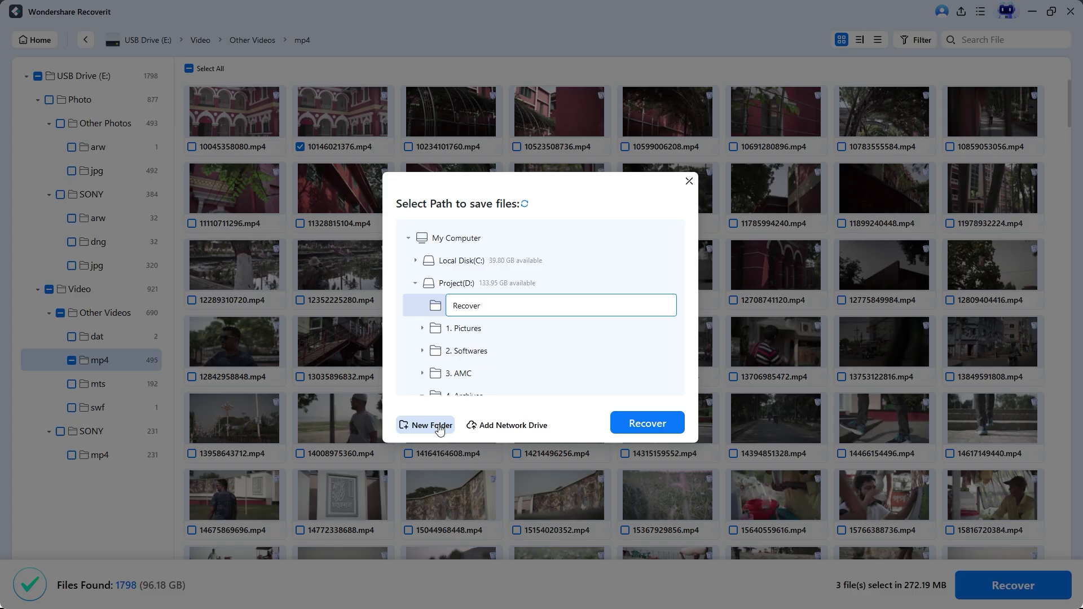
key("Return")
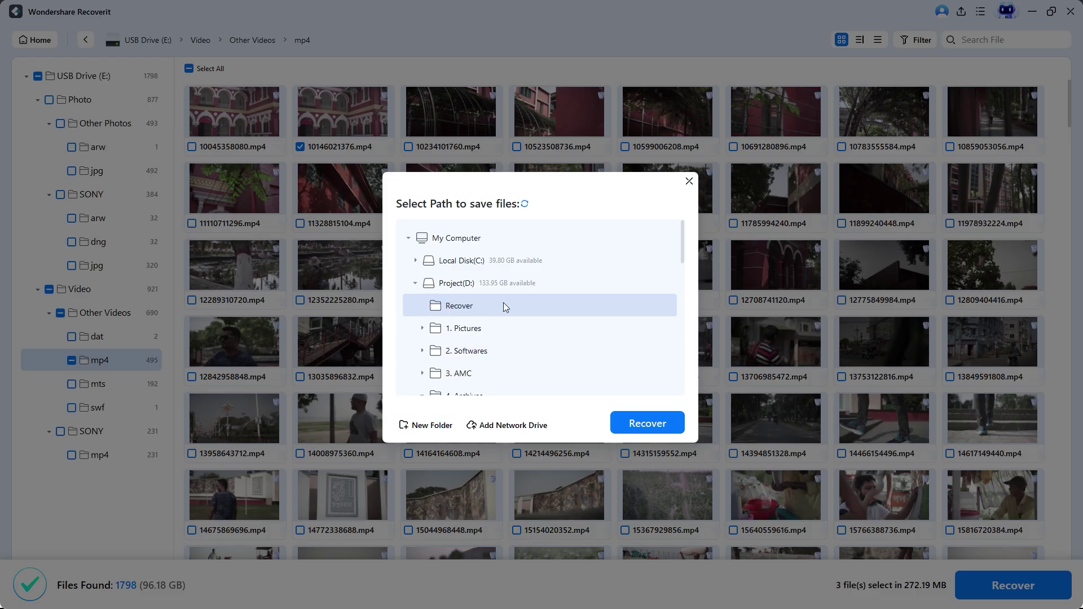
left_click(638, 429)
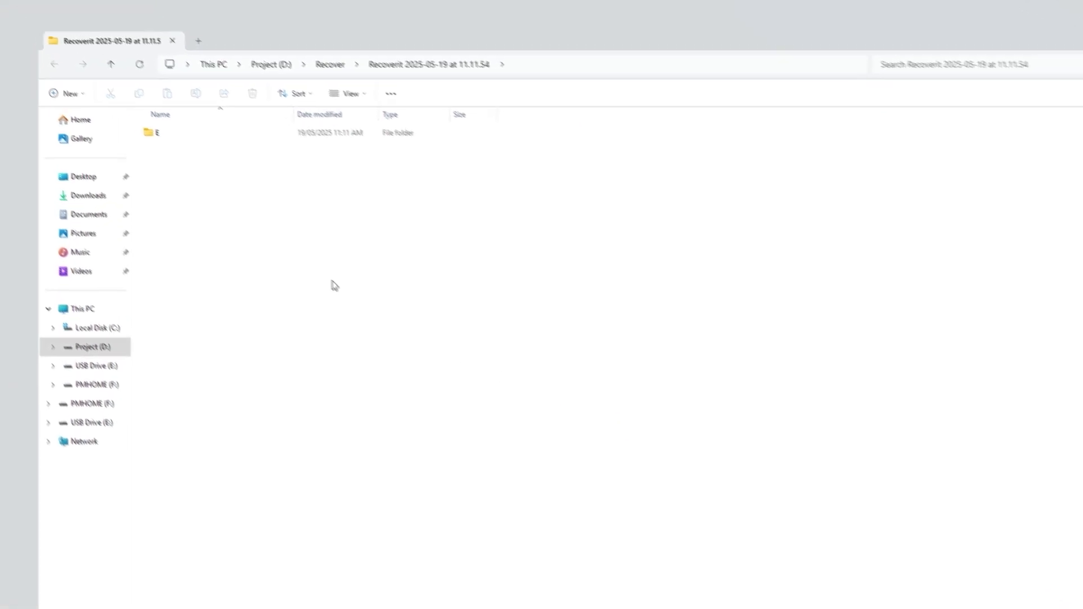
- Navigate the recovered output into E > Video > Other Videos > mp4
double_click(153, 134)
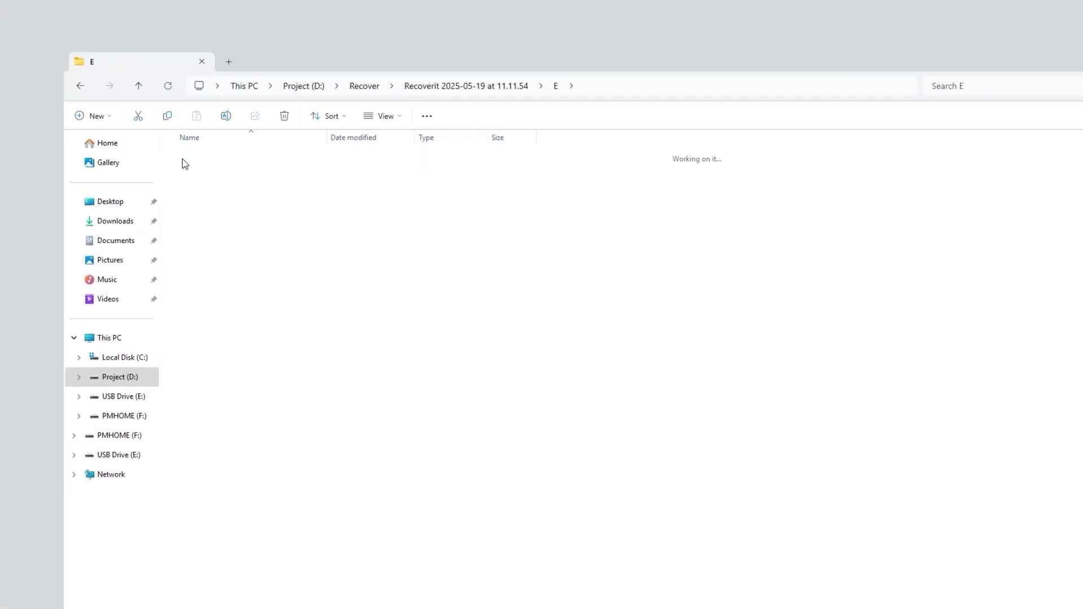
double_click(182, 160)
double_click(183, 159)
double_click(182, 160)
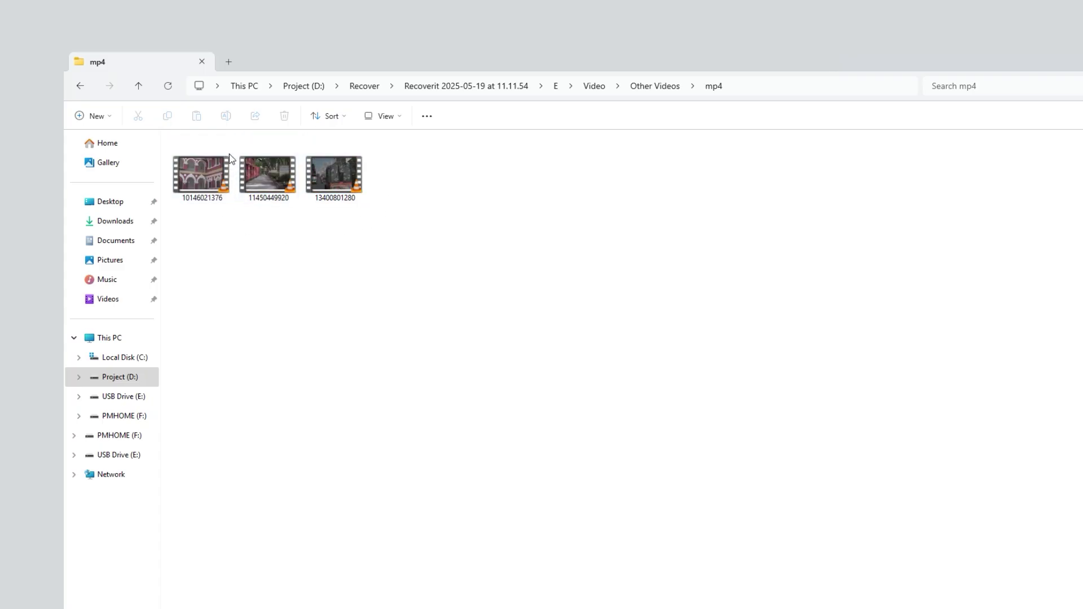
right_click(210, 169)
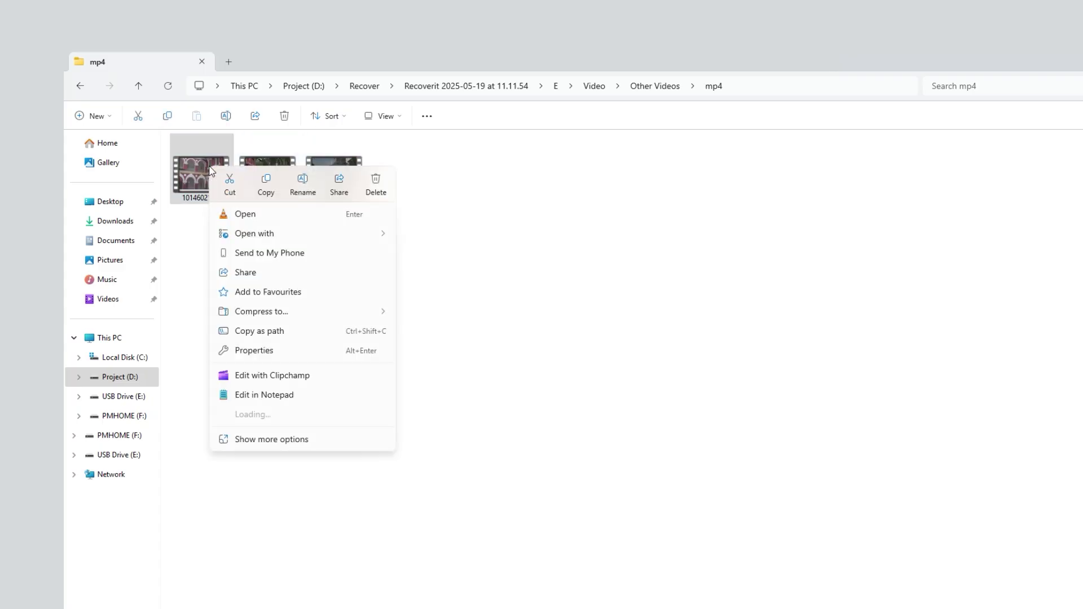
left_click(267, 353)
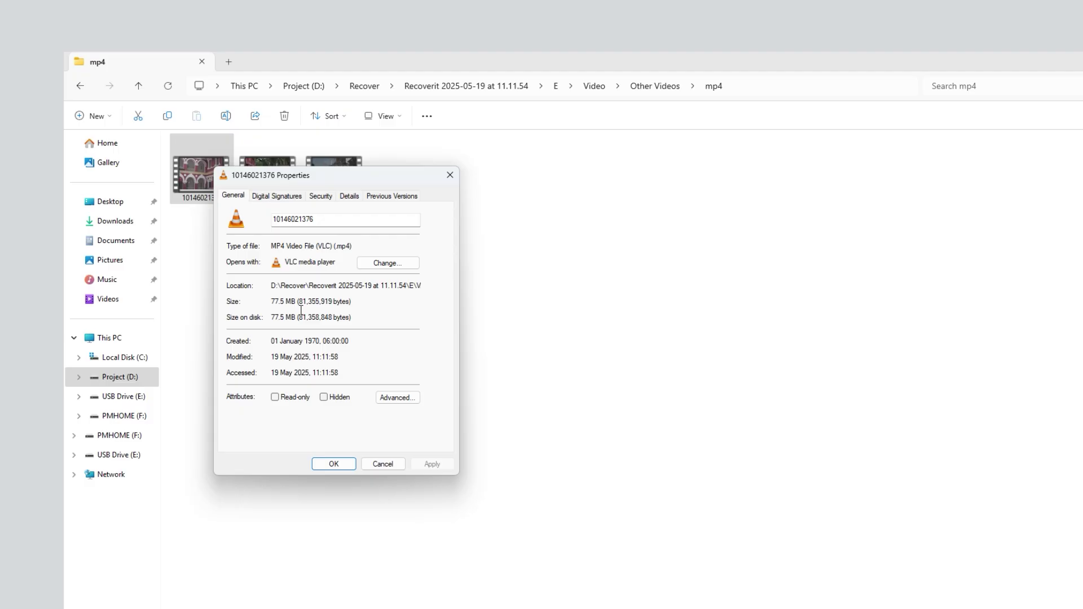
left_click(349, 197)
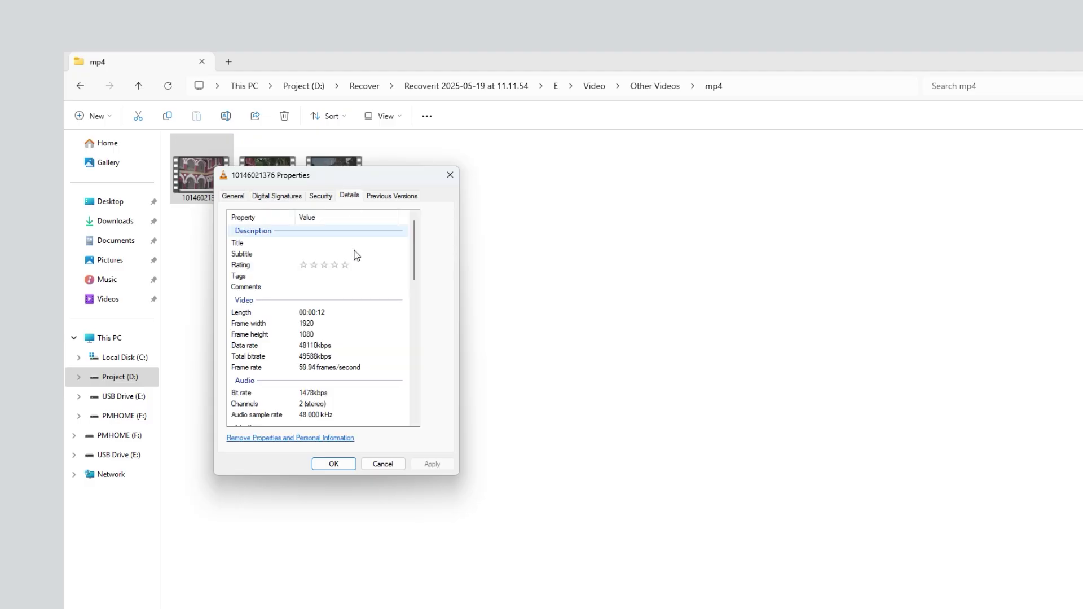
scroll(308, 351, "down", 7)
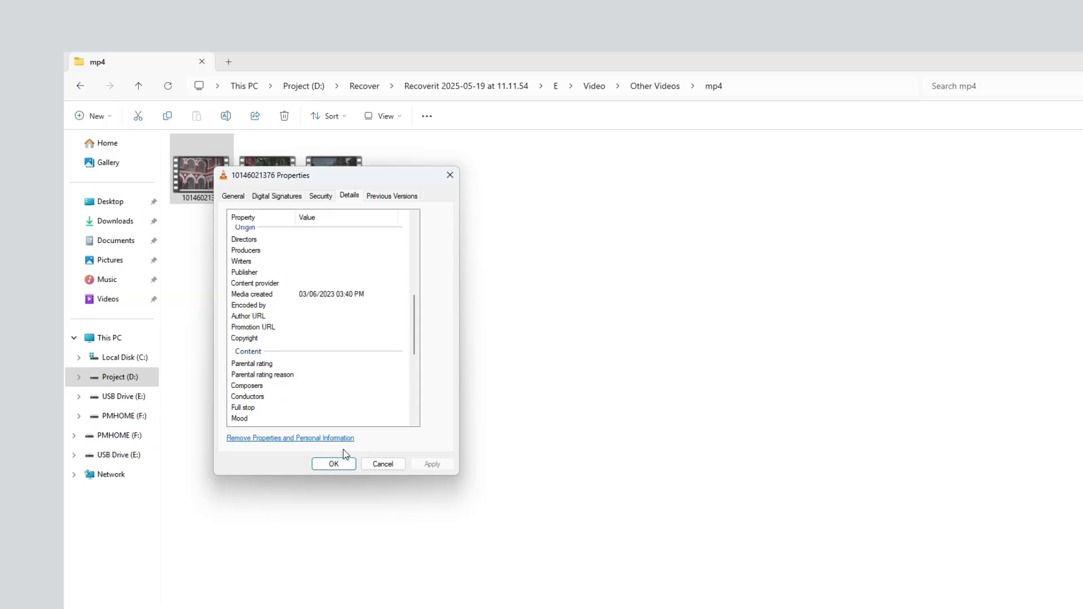
left_click(334, 463)
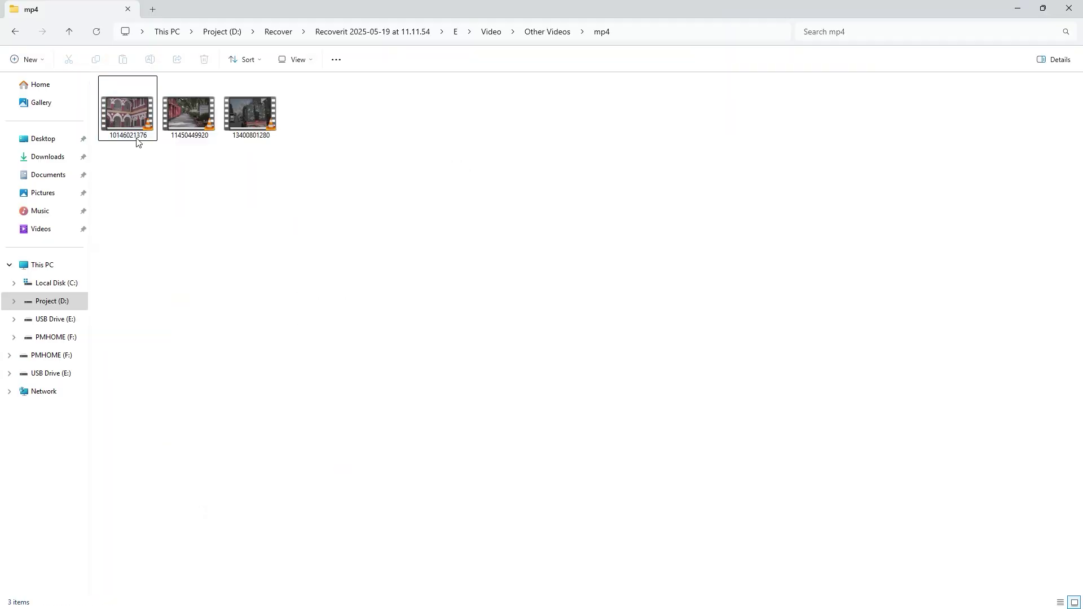
- Play 10146021376.mp4 in VLC media player, then quit the player
double_click(132, 119)
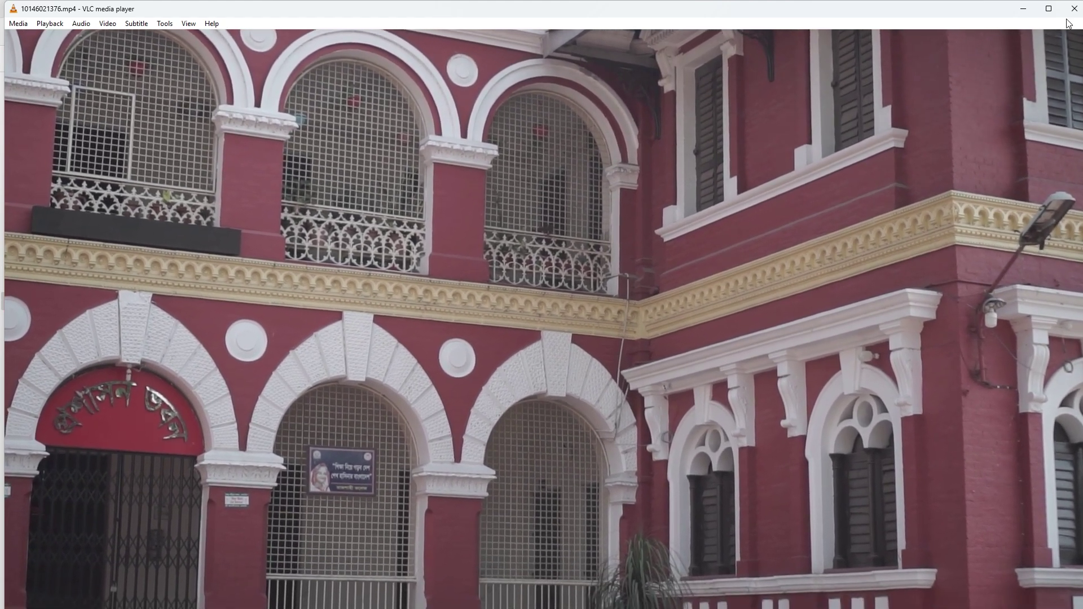
key("alt+F4")
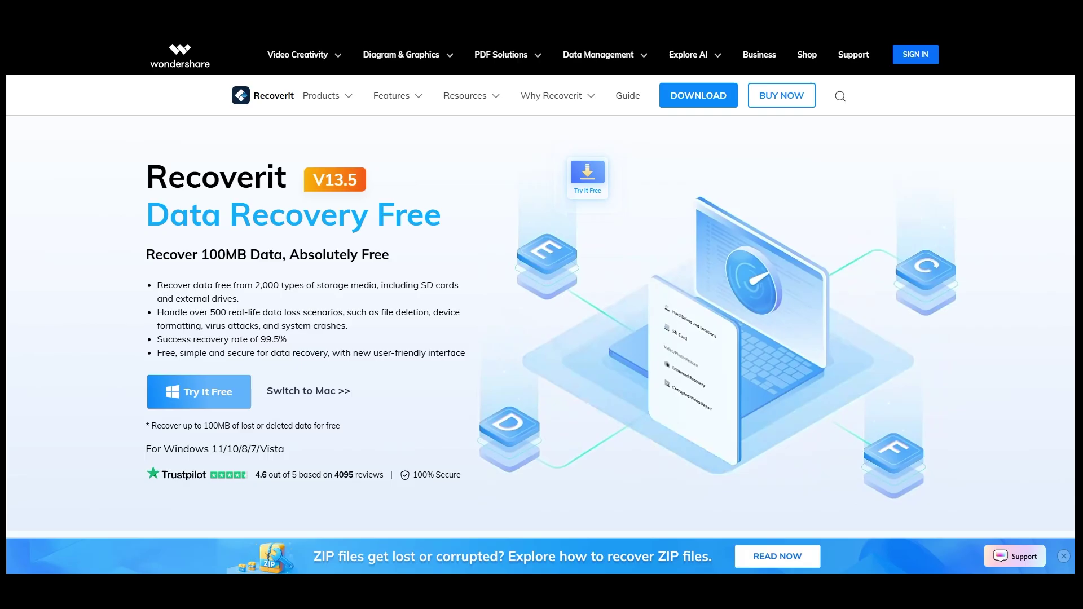
- Scroll the Data Recovery Free page down to the Explore Data Recovery For Windows/Mac section
scroll(542, 304, "down", 10)
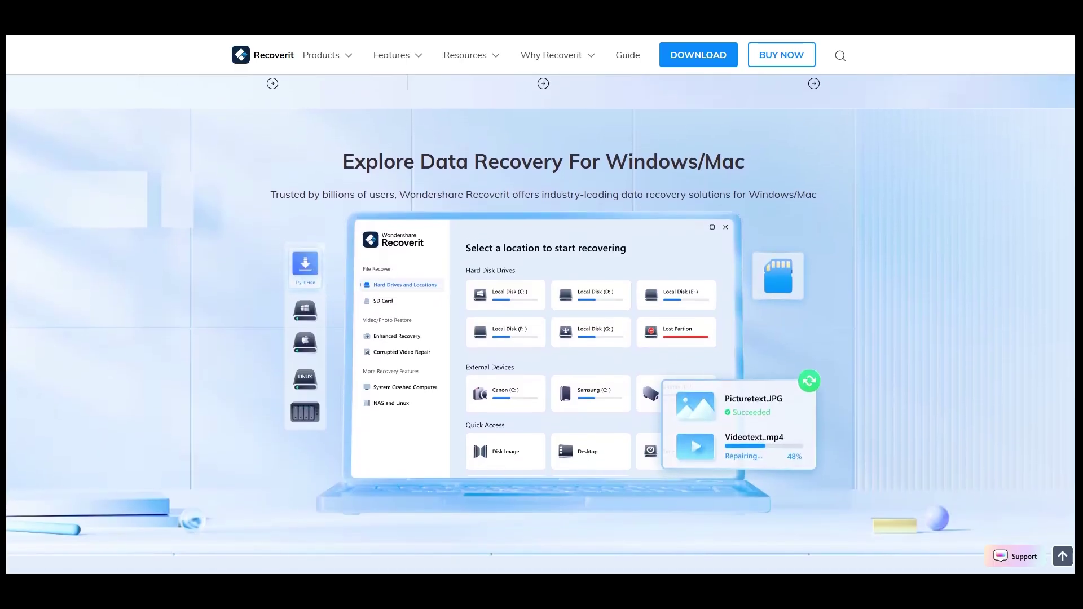